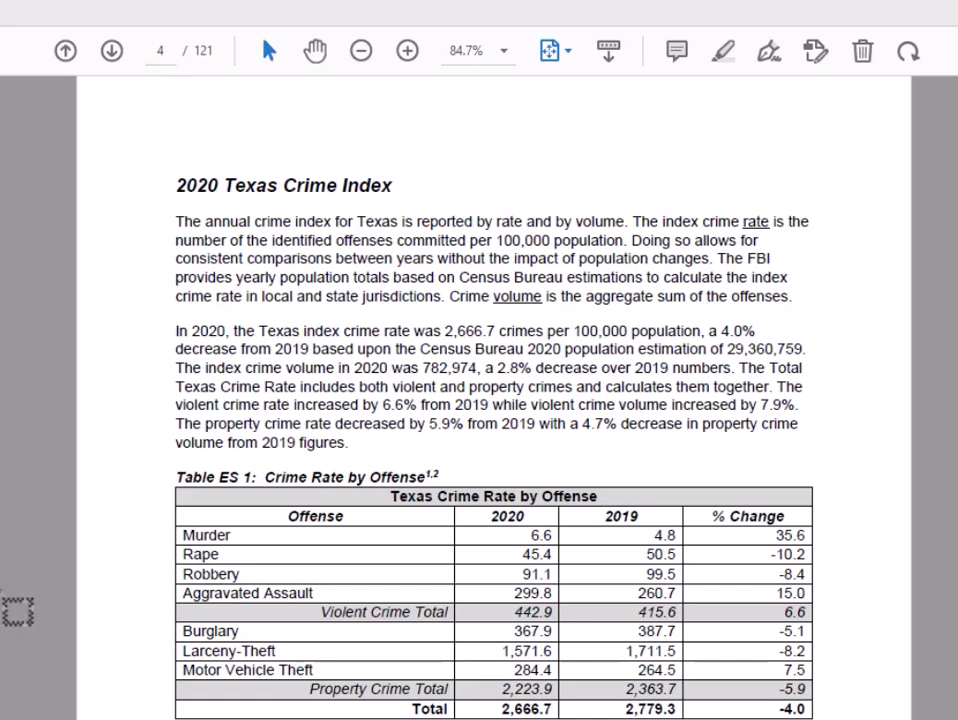
# Drag-select Table ES 1, Texas Crime Rate by Offense, on page 4 of the PDF.
pyautogui.moveTo(388, 495); pyautogui.dragTo(810, 700)
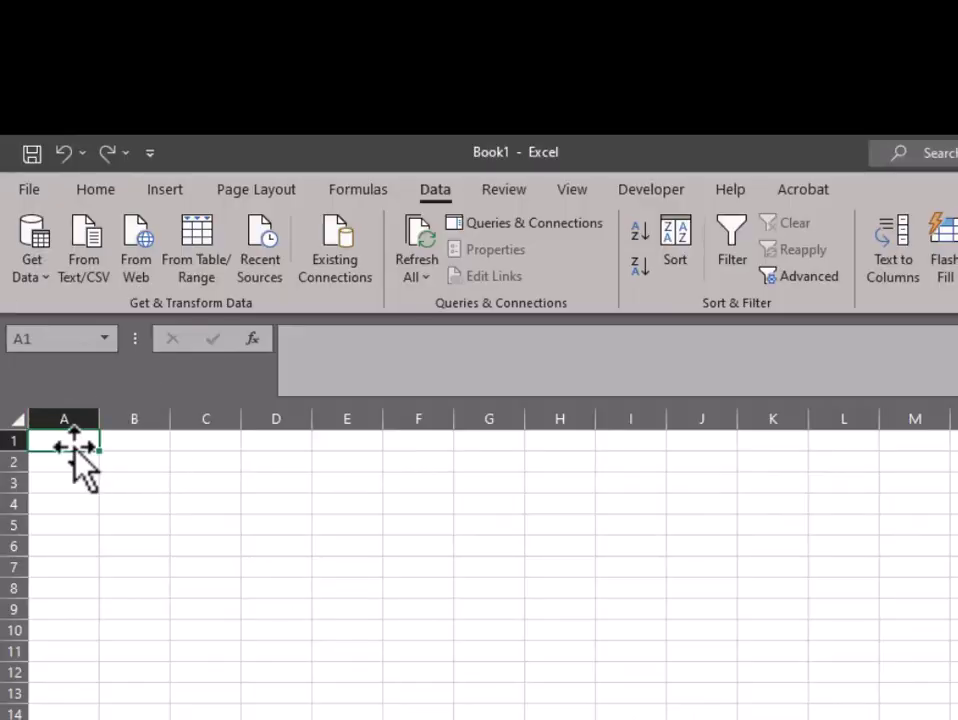
# Paste the crime-rate table into A1 as single-column text, autofit column A, then undo the width change.
pyautogui.write('Texas Crime Rate by Offense Offense 2020 2019 % Change Murder 6.5 4.8 35.6 Rape 45.4 50.5 -10.2 Robbery 91.1 99.5 -8.4 Aggravated Assault 299.8 260.7 15.0 Violent Crime Total 442.9 415.6 6.6 Burglary 357.9 387.7 -5.1 Larceny-Theft 1,571.6 1,711.5 -8.2 Motor Vehicle Theft 284.4 264.5 7.5 Property Crime Total 2,223.9 2,363.7 -5.9 Total 2,665.7 2,779.3 -4.0')
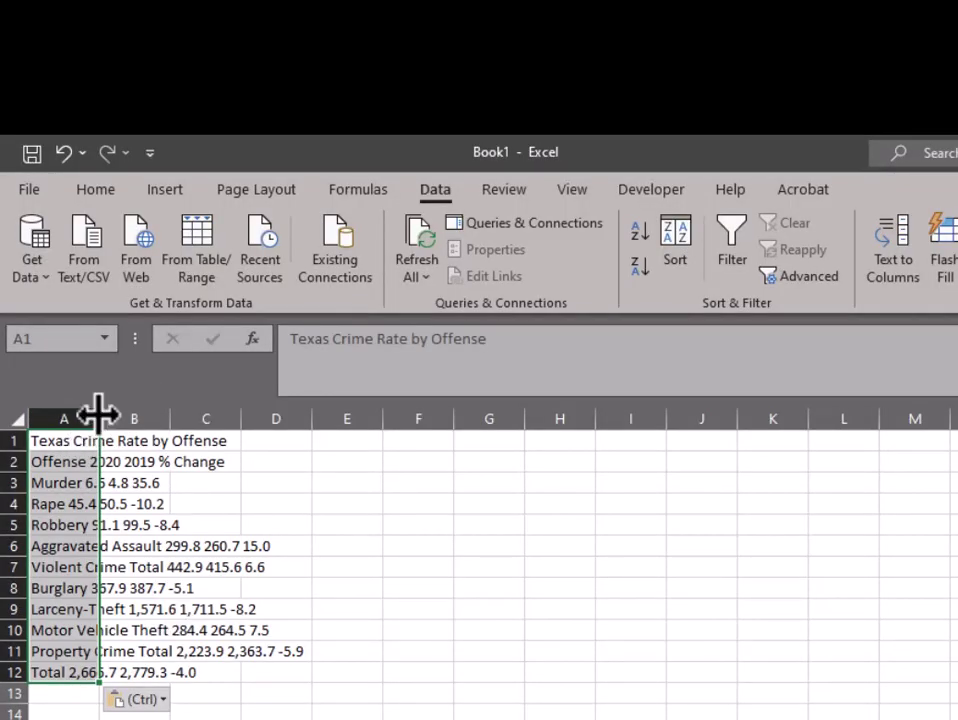
pyautogui.doubleClick(99, 418)
pyautogui.click(172, 445)
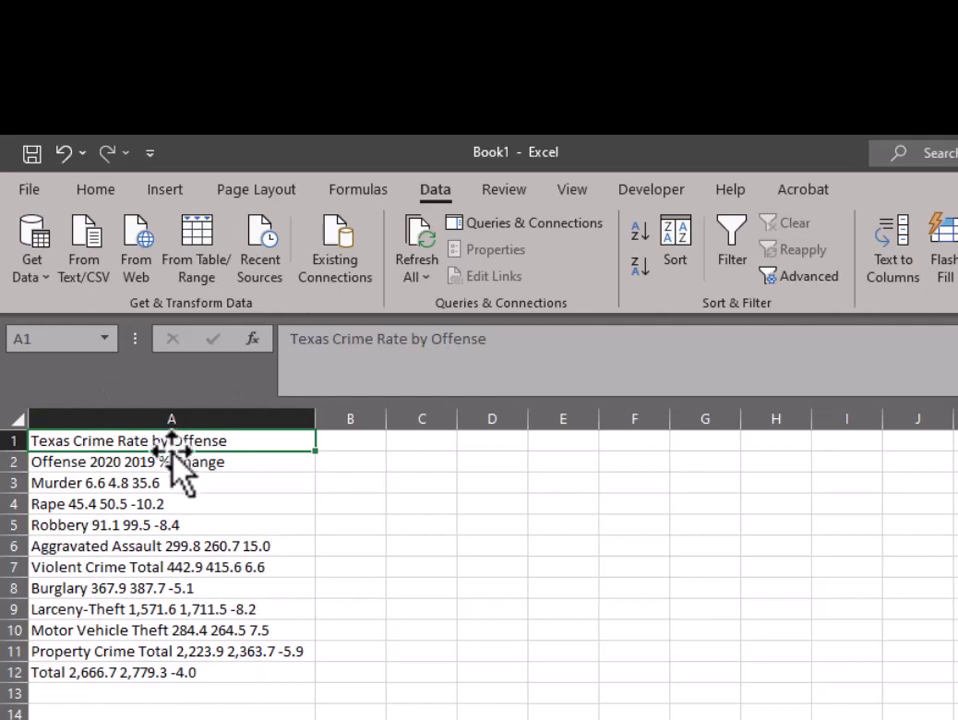
pyautogui.click(87, 418)
pyautogui.click(100, 444)
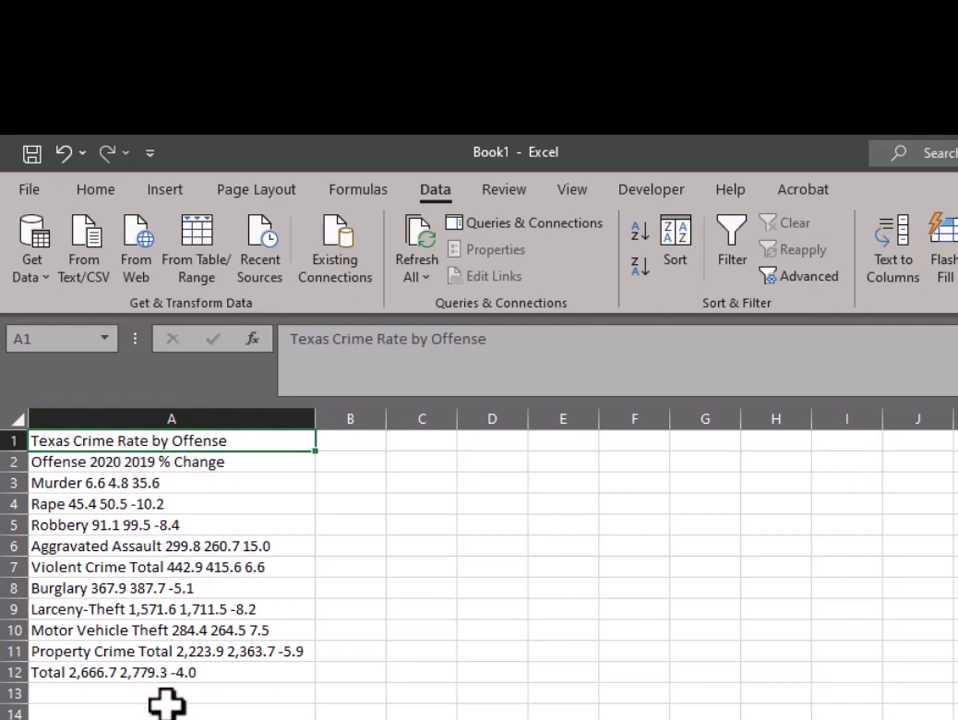
pyautogui.write('Texas Crime Rate by Offense Offense 2020 2019 % Change Murder 6.6 4.8 35.6 Rape 45.4 50.5 -10.2 Robbery 91.1 99.5 -8.4 Aggravated Assault 299.8 260.7 15.0 Violent Crime Total 442.9 415.6 6.6 Burglary 367.9 387.7 -5.1 Larceny-Theft 1,571.6 1,711.5 -8.2 Motor Vehicle Theft 284.4 264.5 7.5 Property Crime Total 2,223.9 2,363.7 -5.9 Total 2,666.7 2,779.3 -4.0')
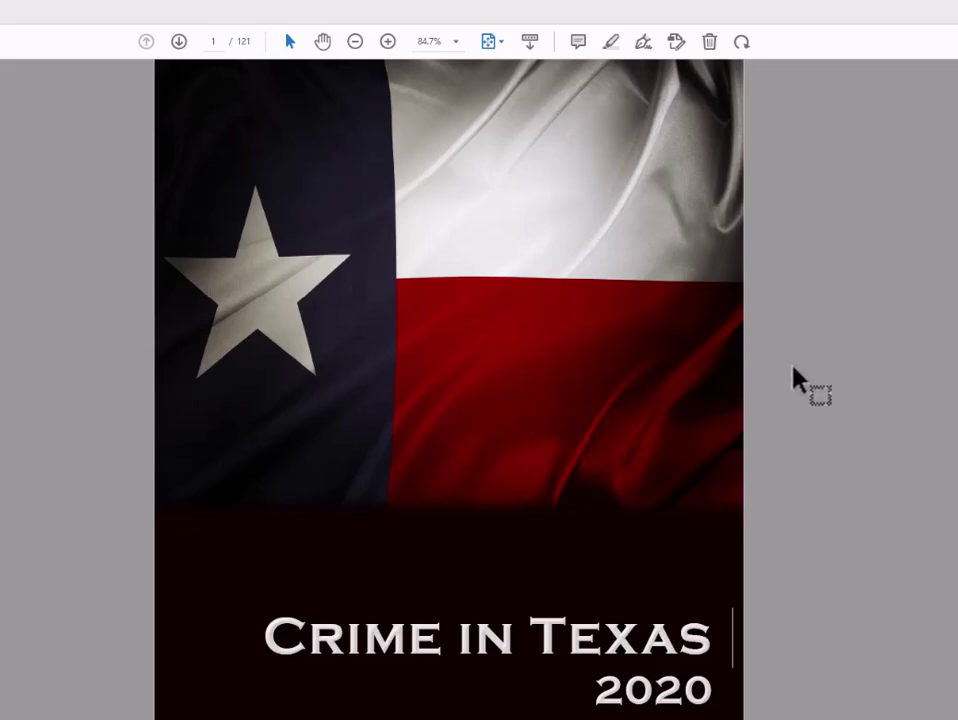
# Scroll to page 4, reselect and then deselect the crime-rate table, and return to a blank Book1.
pyautogui.scroll(-2, 796, 378)
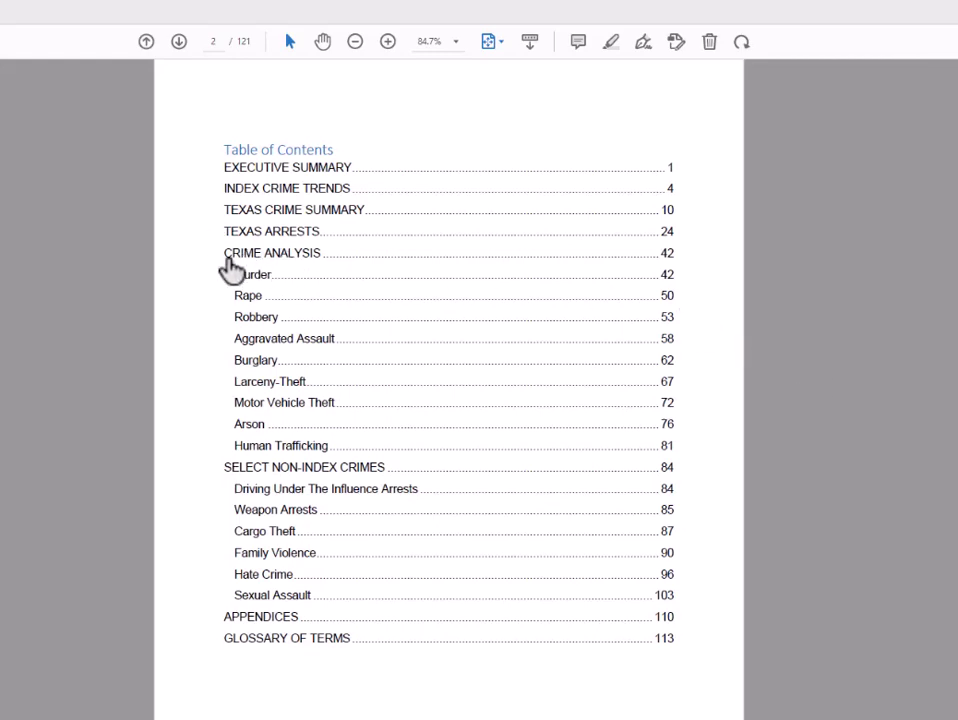
pyautogui.scroll(-4, 231, 265)
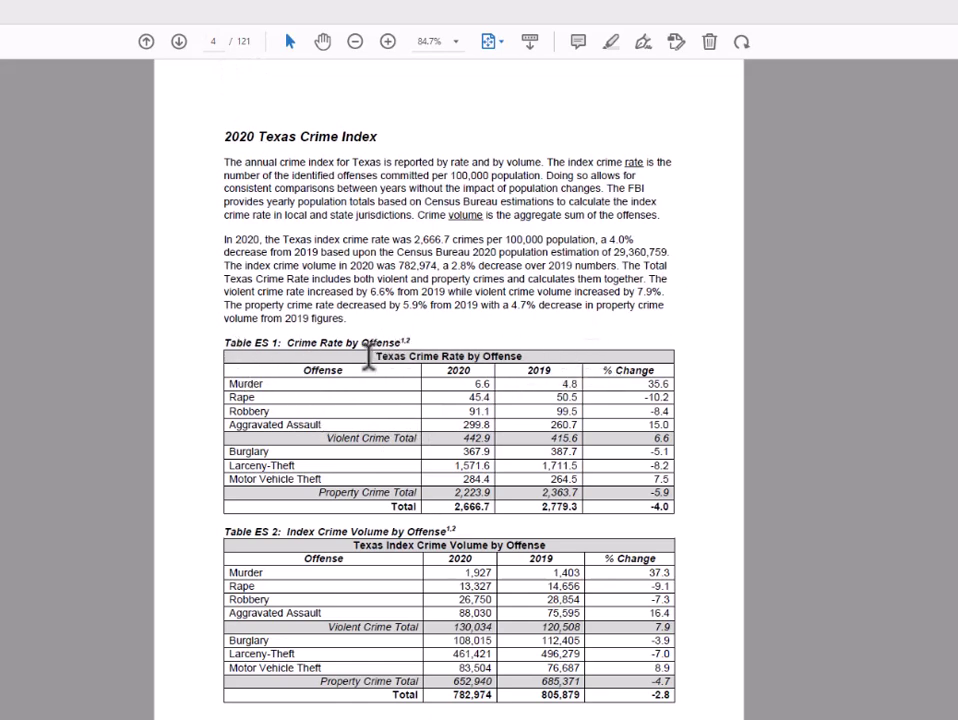
pyautogui.moveTo(370, 358); pyautogui.dragTo(668, 505)
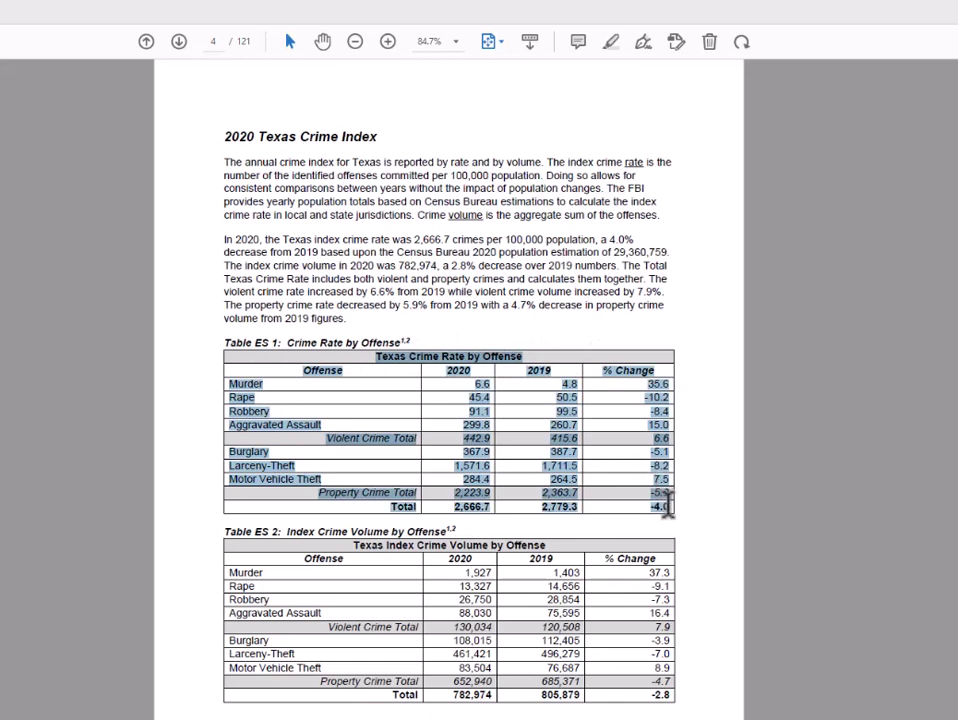
pyautogui.click(390, 365)
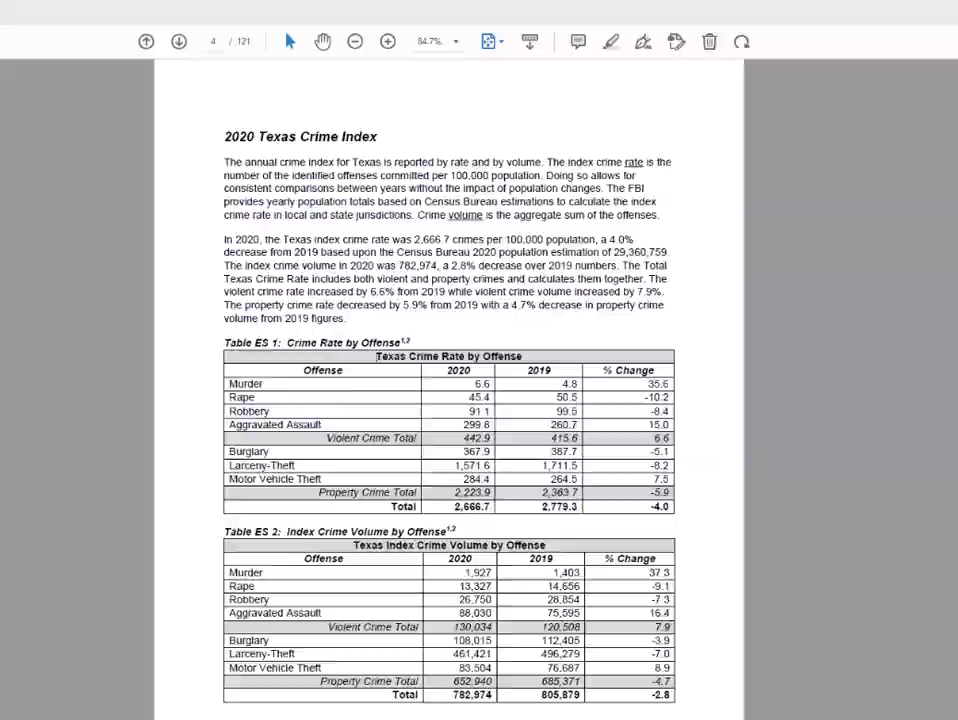
pyautogui.hotkey('alt', 'Tab')
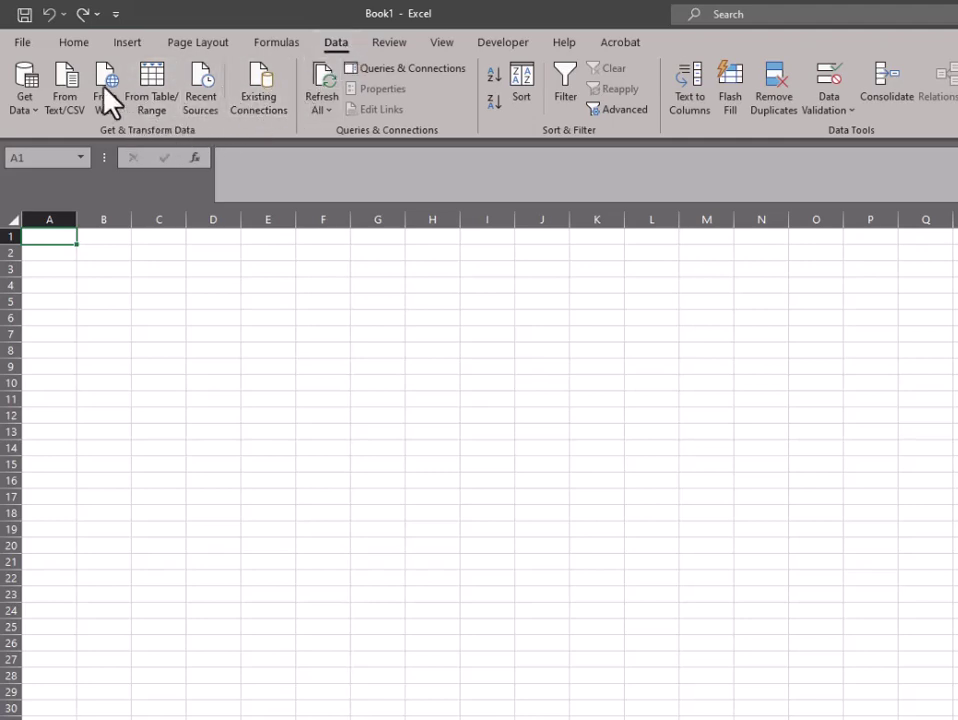
# Show the Get Data > From File import options, including From PDF.
pyautogui.click(29, 107)
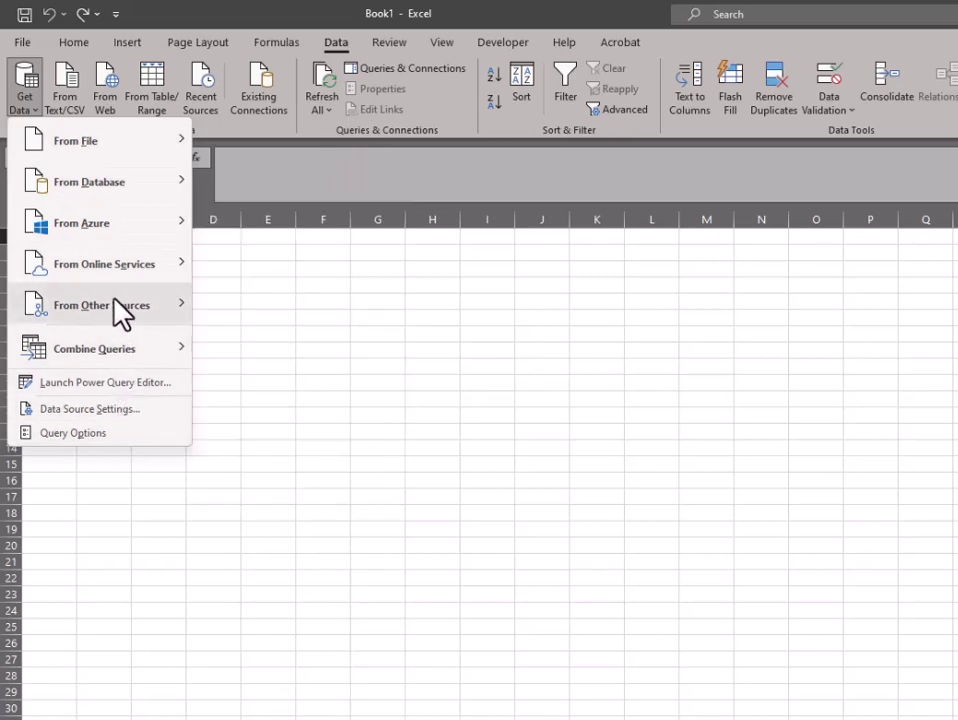
pyautogui.moveTo(113, 297)
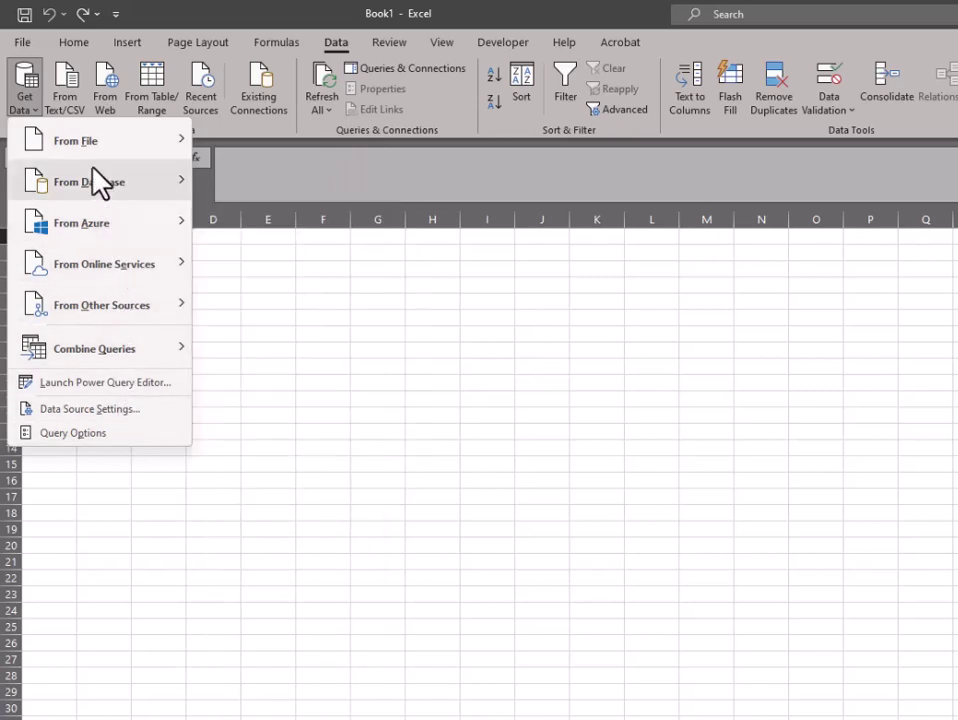
pyautogui.moveTo(92, 146)
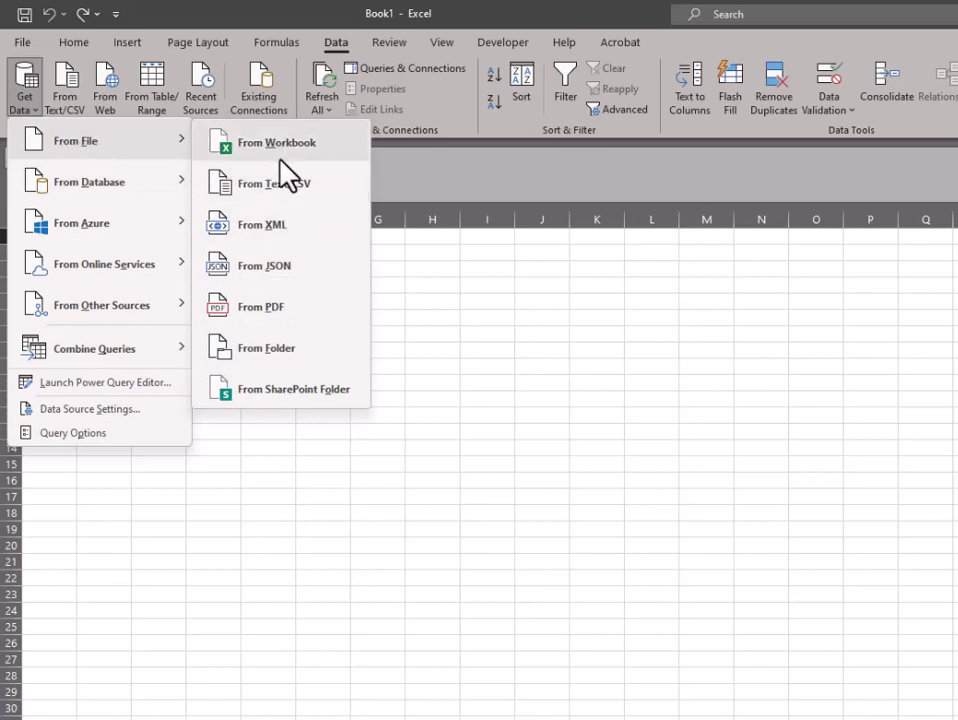
# Import from PDF, choosing 2020cit.pdf in the Downloads folder to open the Navigator.
pyautogui.click(268, 308)
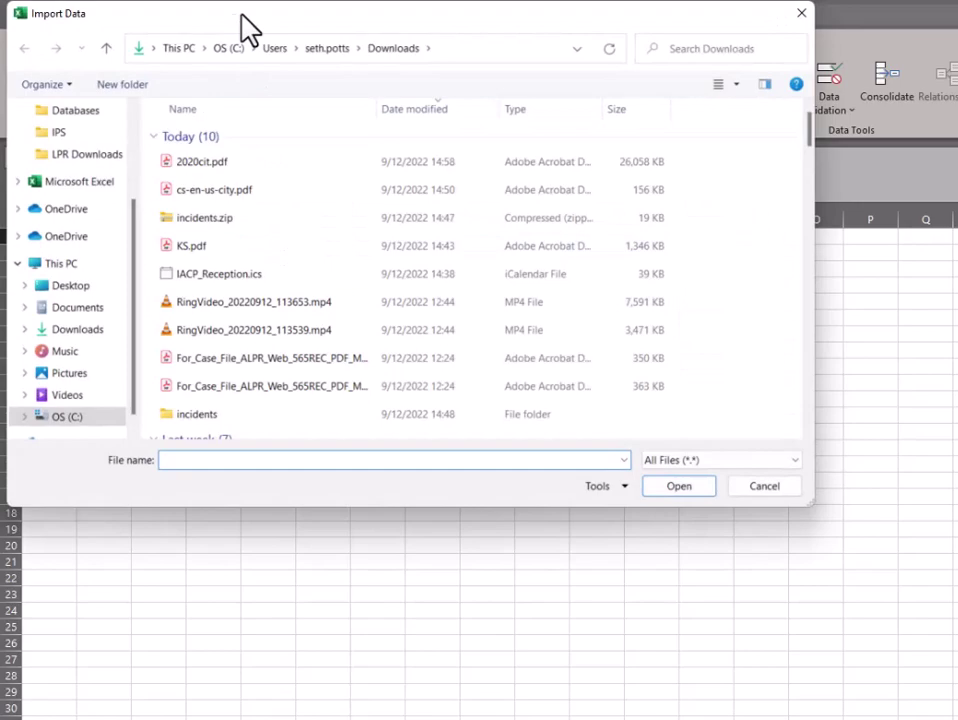
pyautogui.click(73, 333)
pyautogui.doubleClick(200, 168)
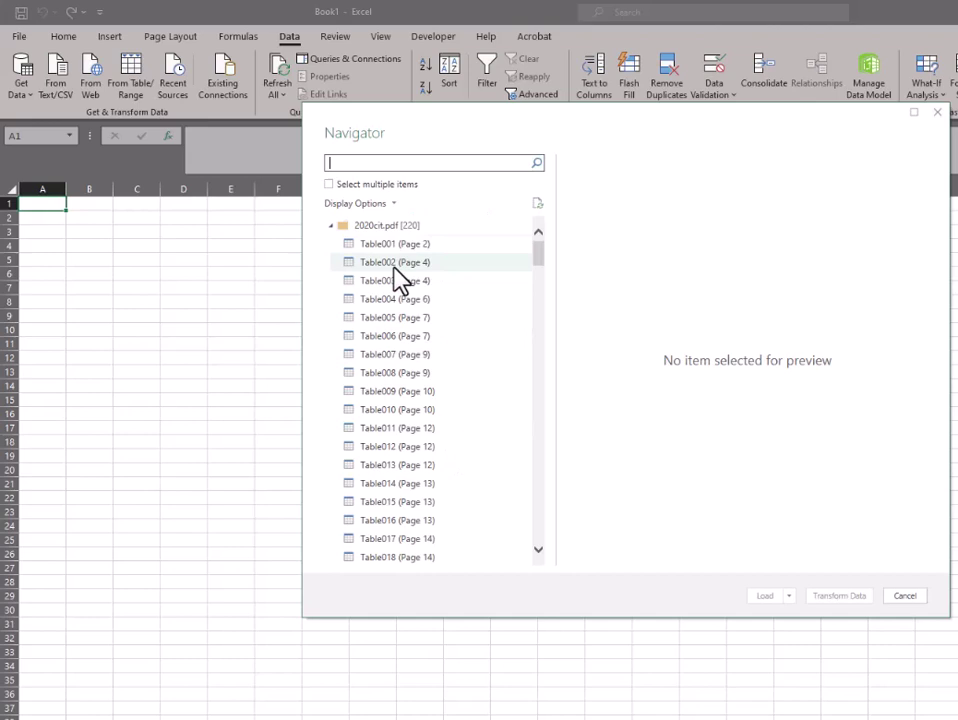
# Preview Table001 (Page 2), then Table002 (Page 4), and load Table002 into A1:D12.
pyautogui.click(378, 250)
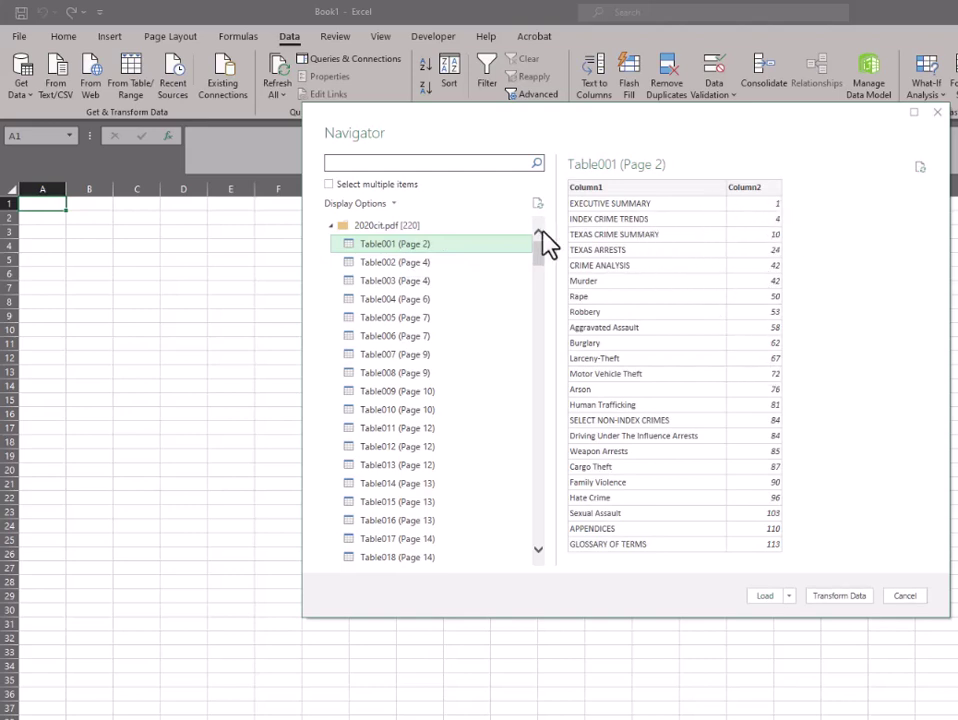
pyautogui.click(388, 265)
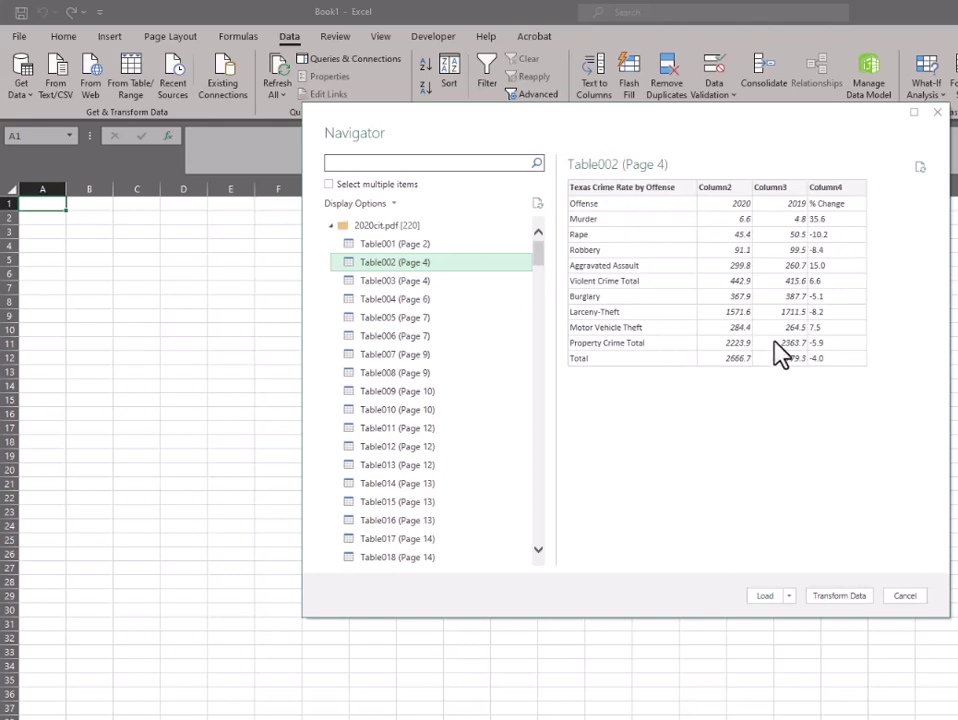
pyautogui.click(765, 596)
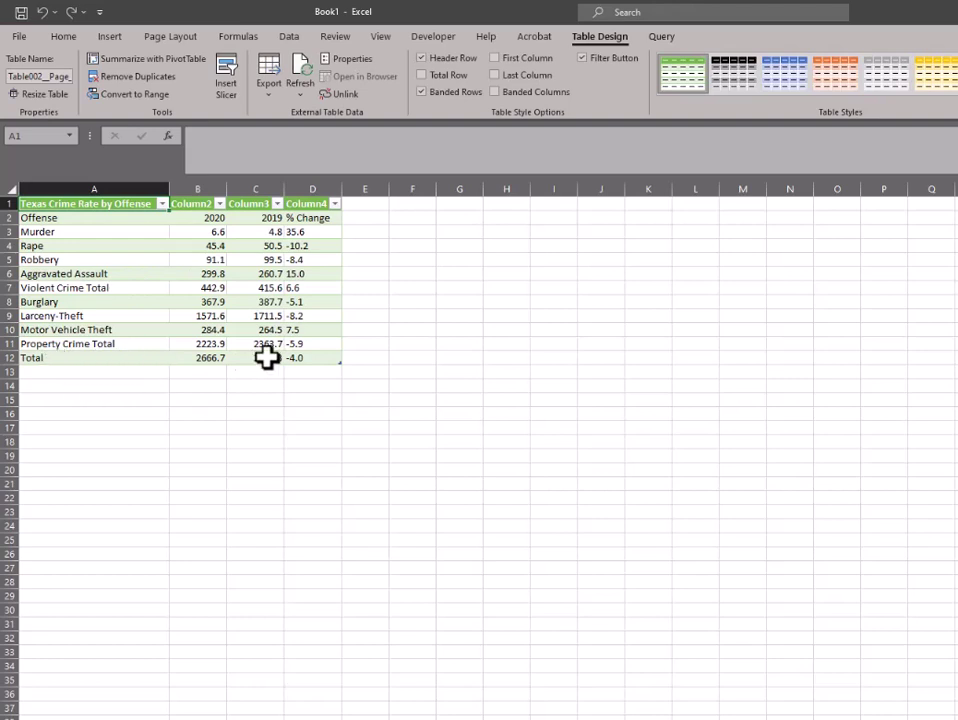
pyautogui.click(45, 358)
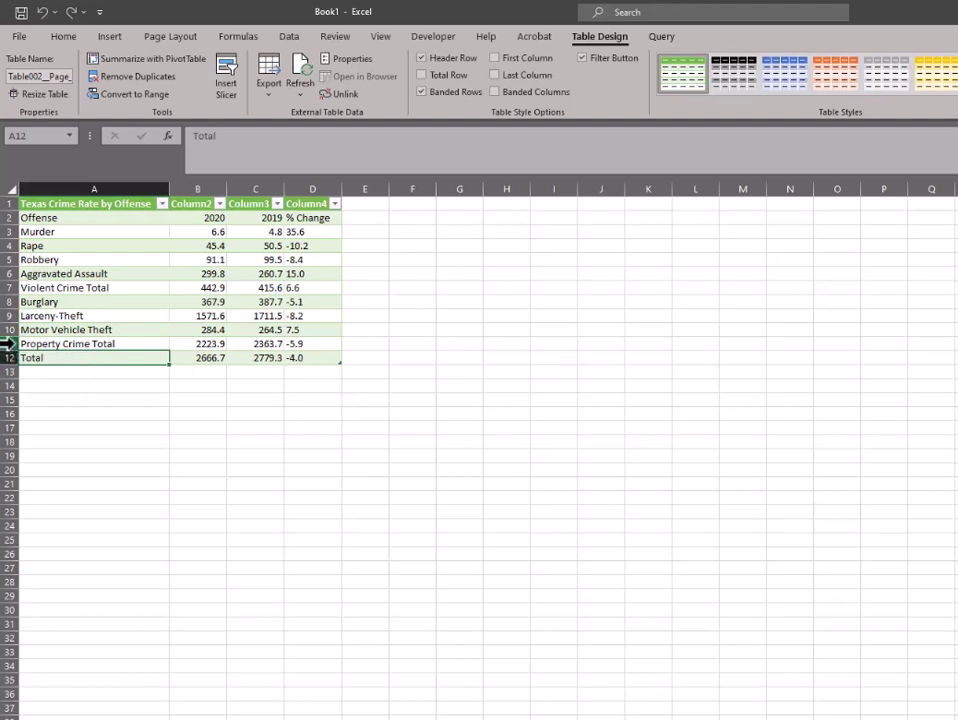
pyautogui.click(8, 343)
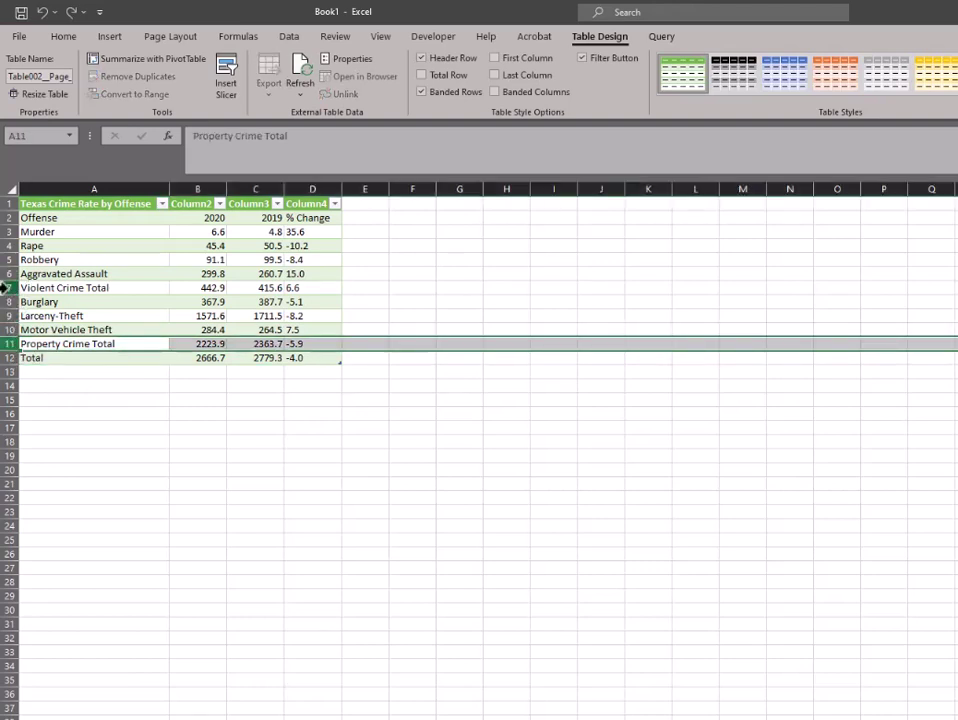
pyautogui.click(6, 287)
pyautogui.click(232, 343)
pyautogui.click(200, 245)
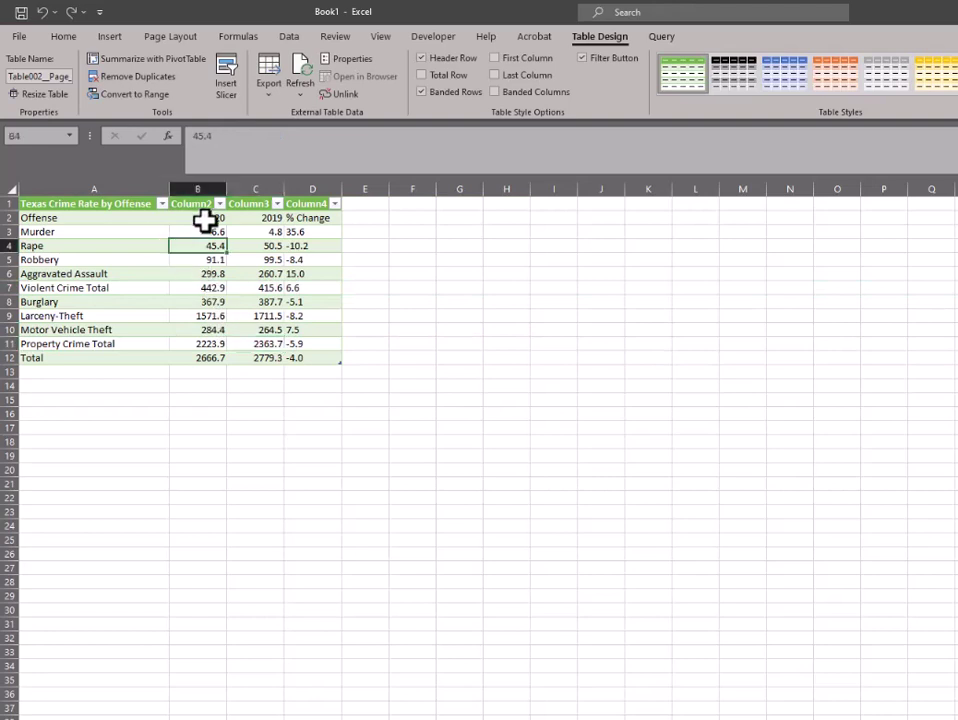
pyautogui.click(198, 218)
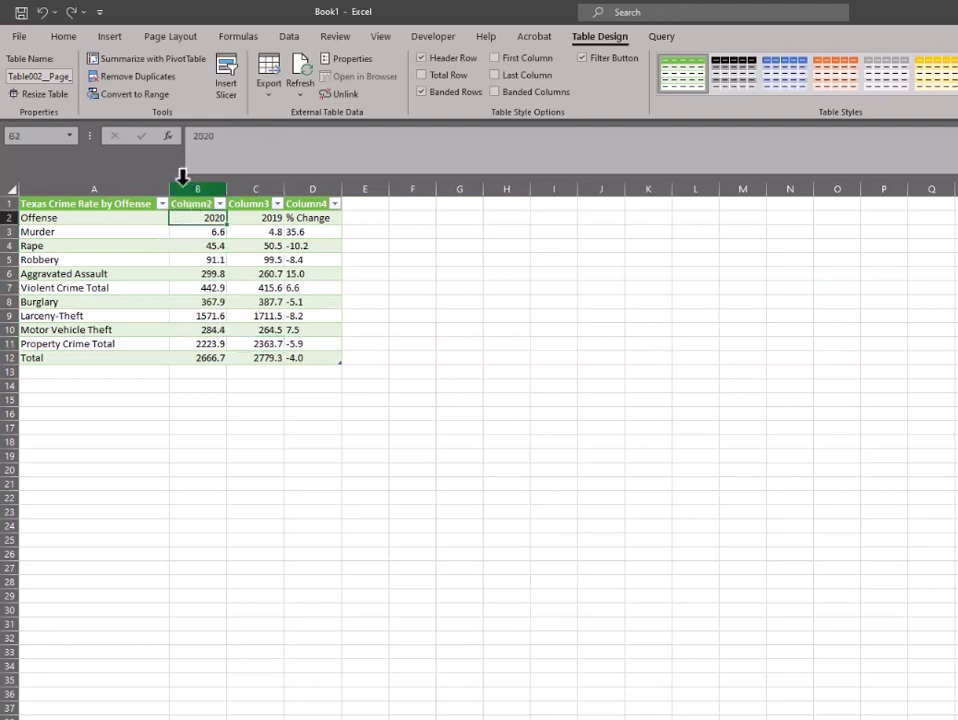
# Convert the imported table to a normal range with Table Design > Convert to Range.
pyautogui.click(137, 218)
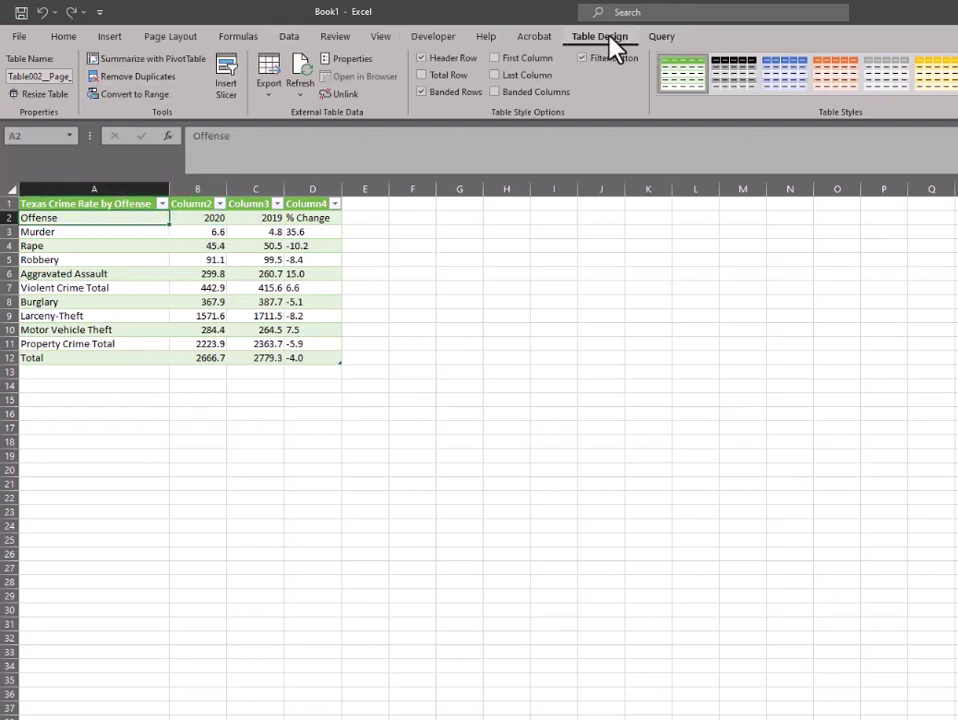
pyautogui.click(128, 94)
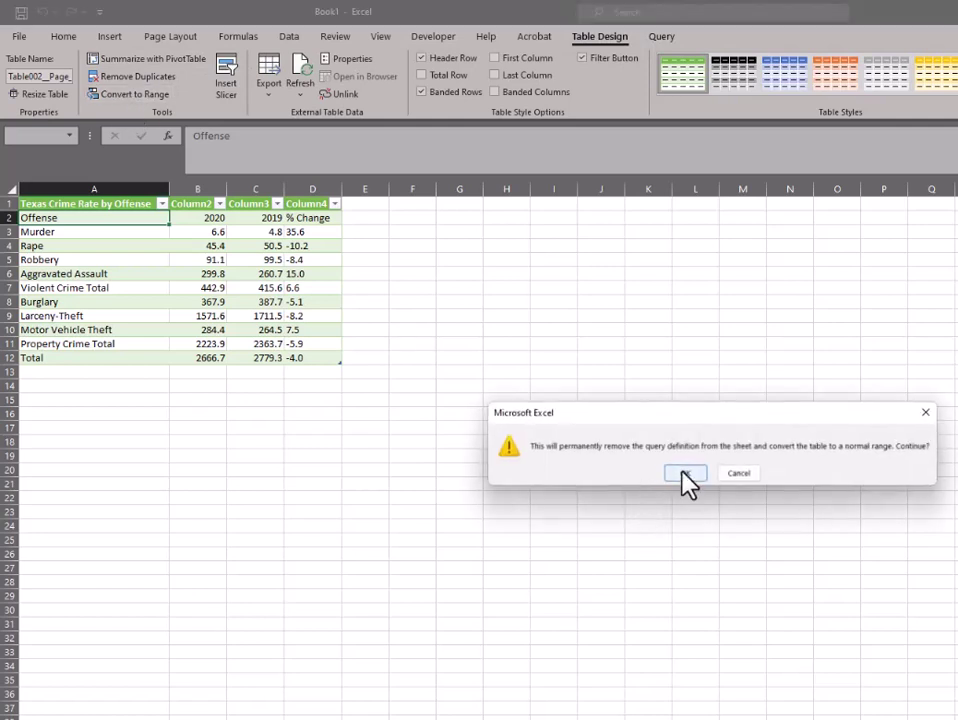
pyautogui.click(682, 473)
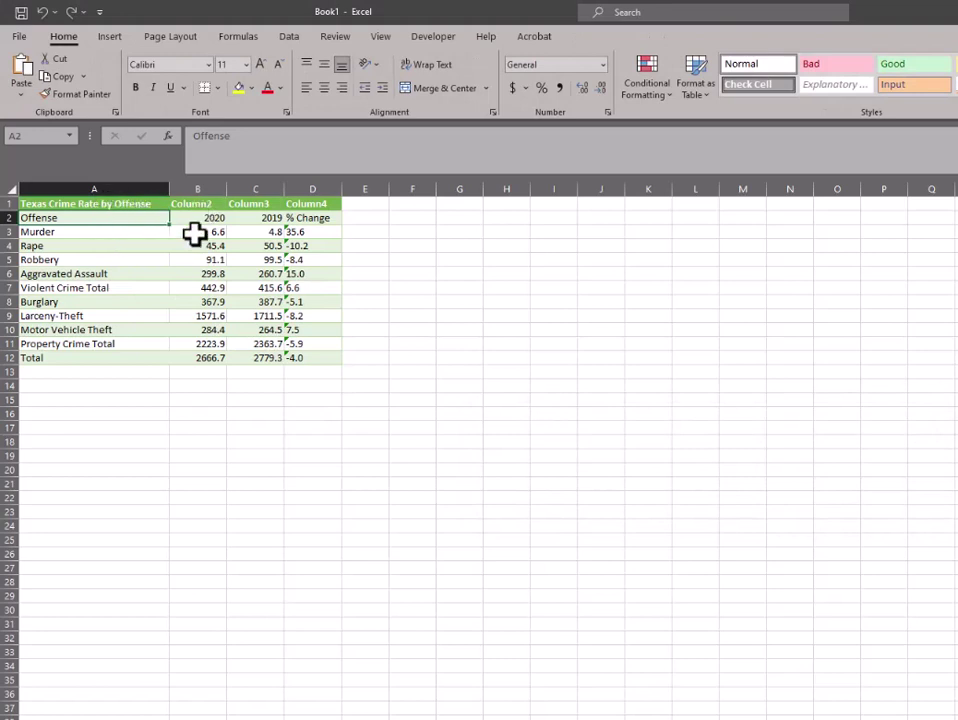
# Clear the Column2–Column4 headers in B1:D1 and merge-and-center the title across A1:D1.
pyautogui.moveTo(185, 202); pyautogui.dragTo(302, 203)
pyautogui.press('Delete')
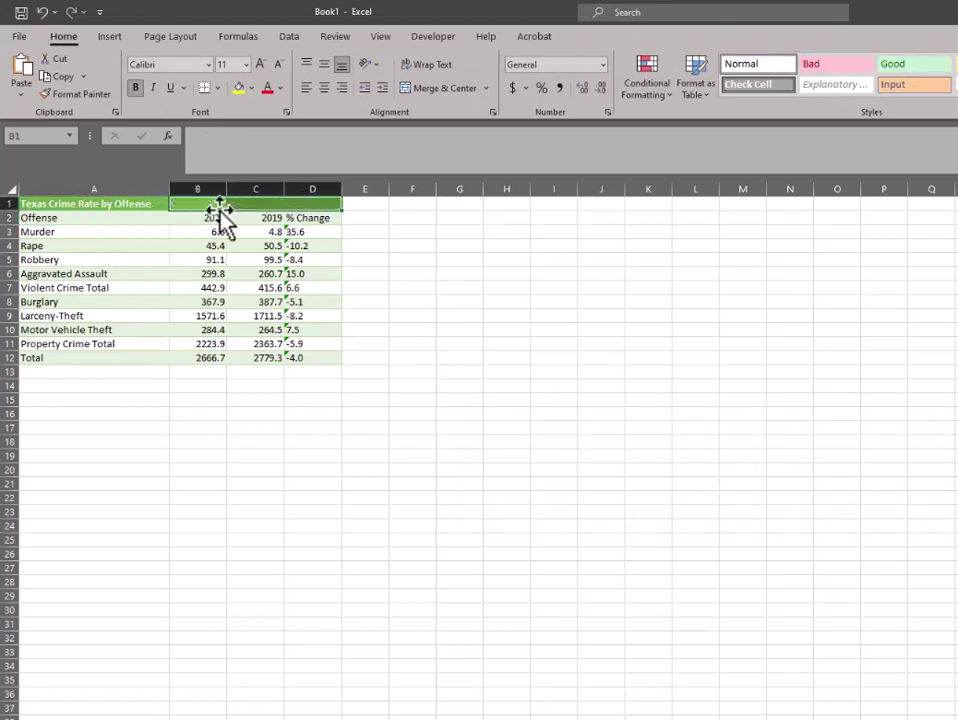
pyautogui.click(142, 245)
pyautogui.moveTo(139, 205); pyautogui.dragTo(316, 199)
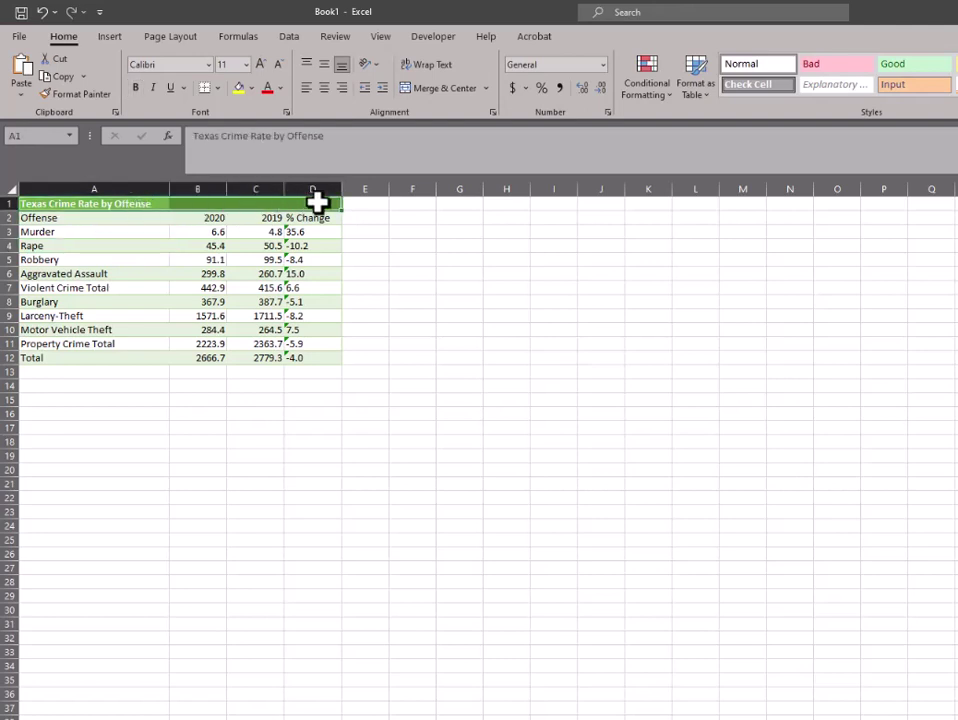
pyautogui.click(443, 88)
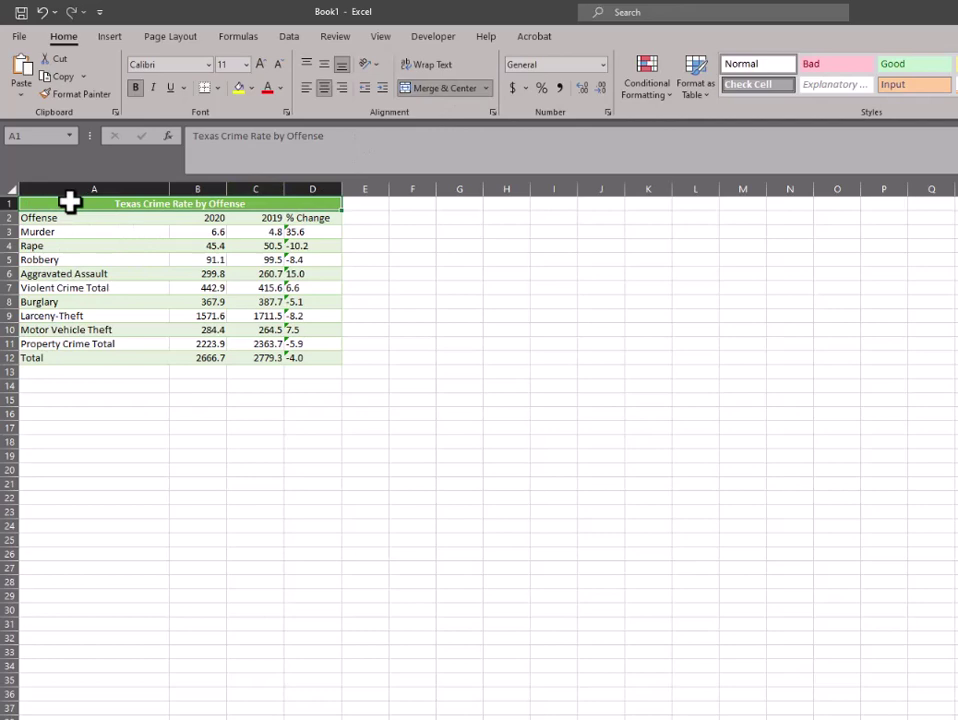
# Set No Fill on data rows A2:D12, then select the whole table including the title.
pyautogui.moveTo(75, 218); pyautogui.dragTo(314, 353)
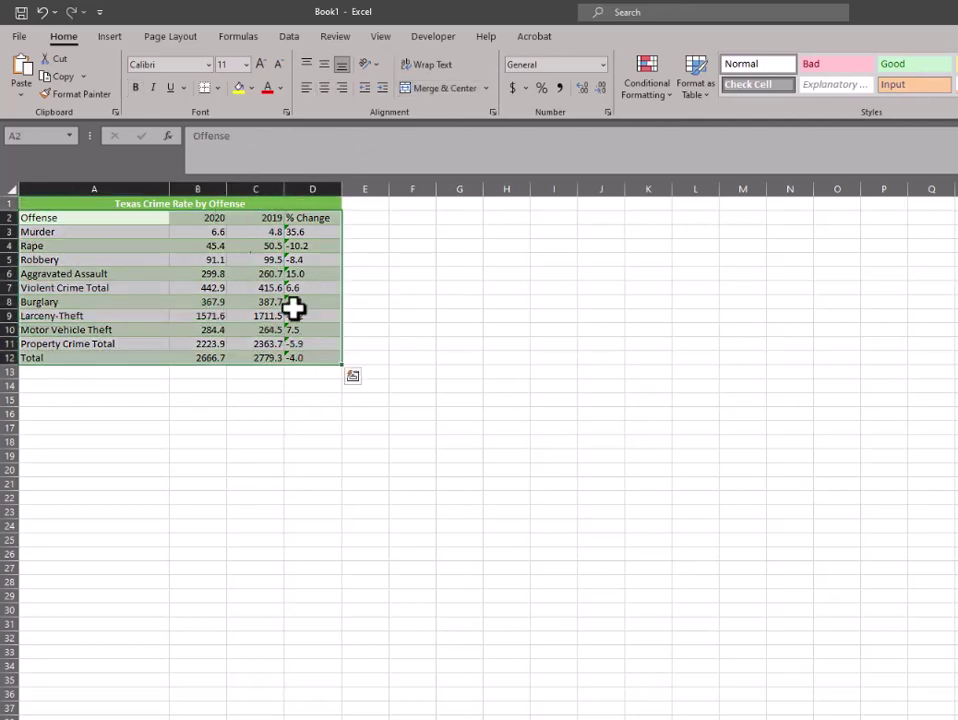
pyautogui.click(251, 87)
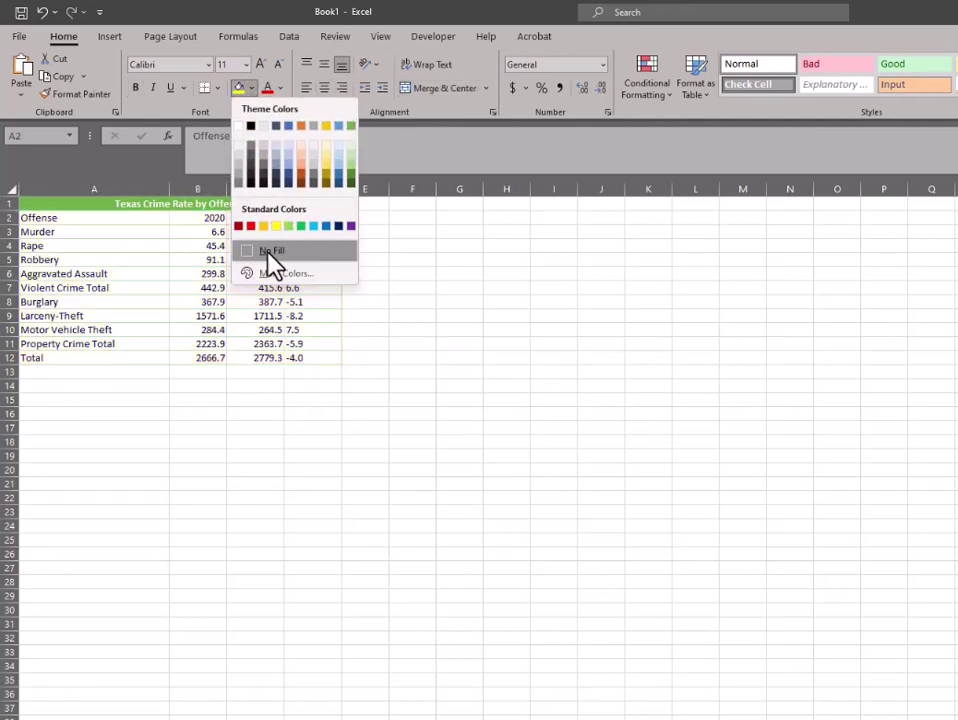
pyautogui.click(269, 250)
pyautogui.click(88, 287)
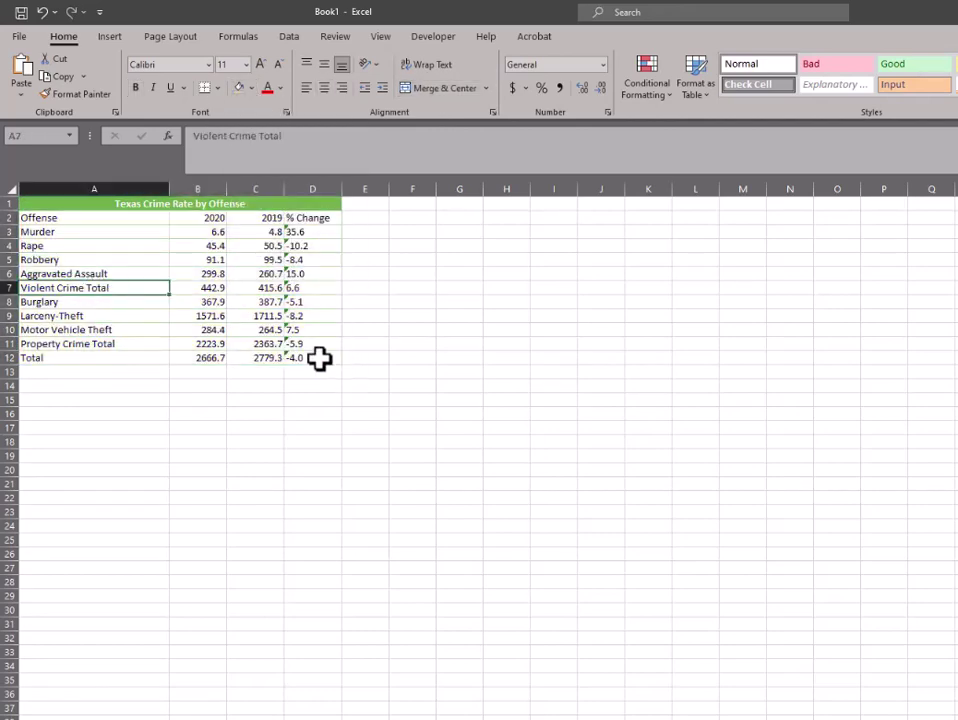
pyautogui.click(109, 233)
pyautogui.moveTo(81, 208); pyautogui.dragTo(127, 357)
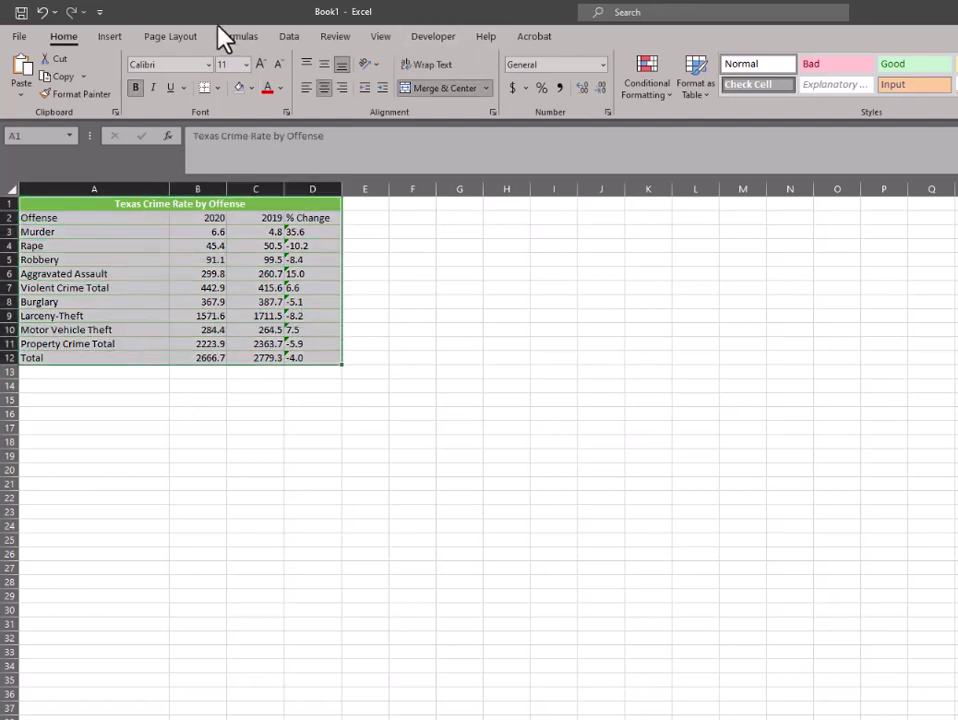
pyautogui.click(118, 37)
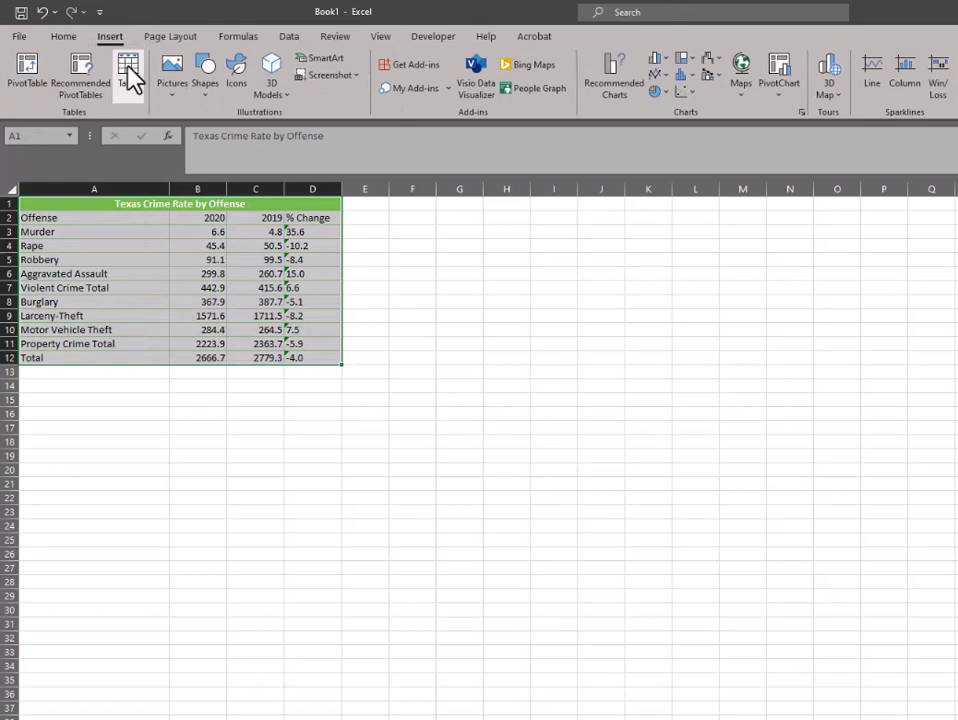
pyautogui.click(128, 75)
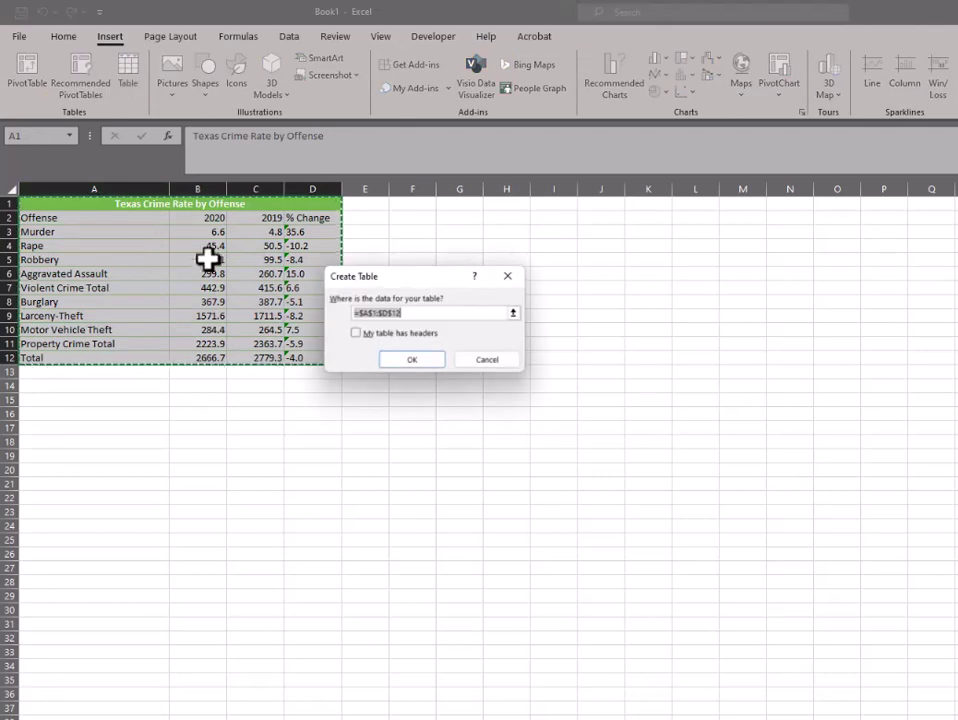
pyautogui.click(488, 360)
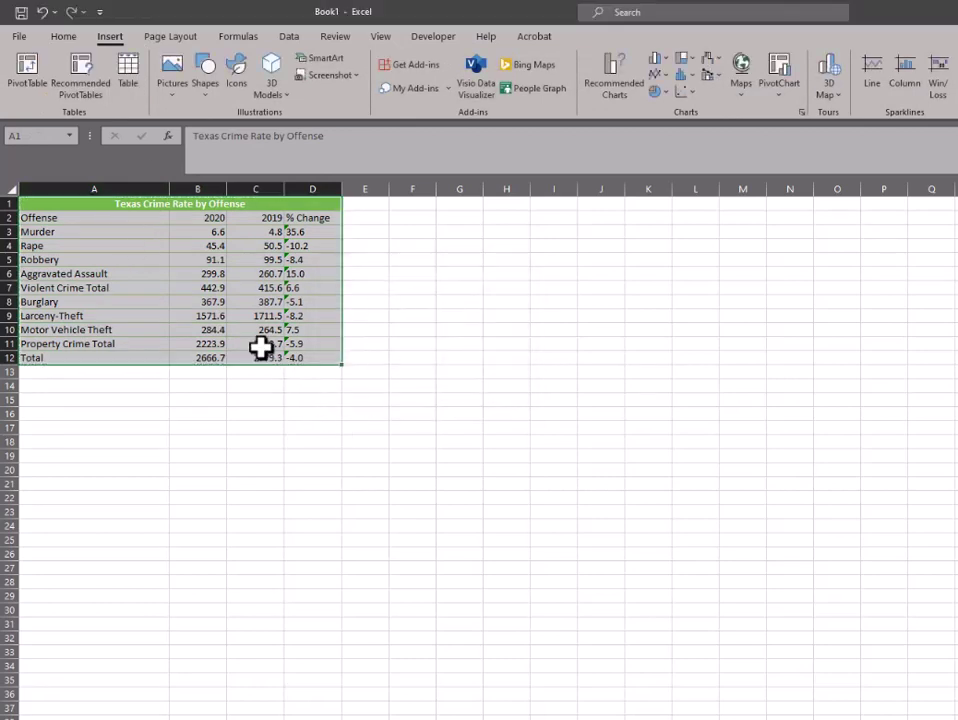